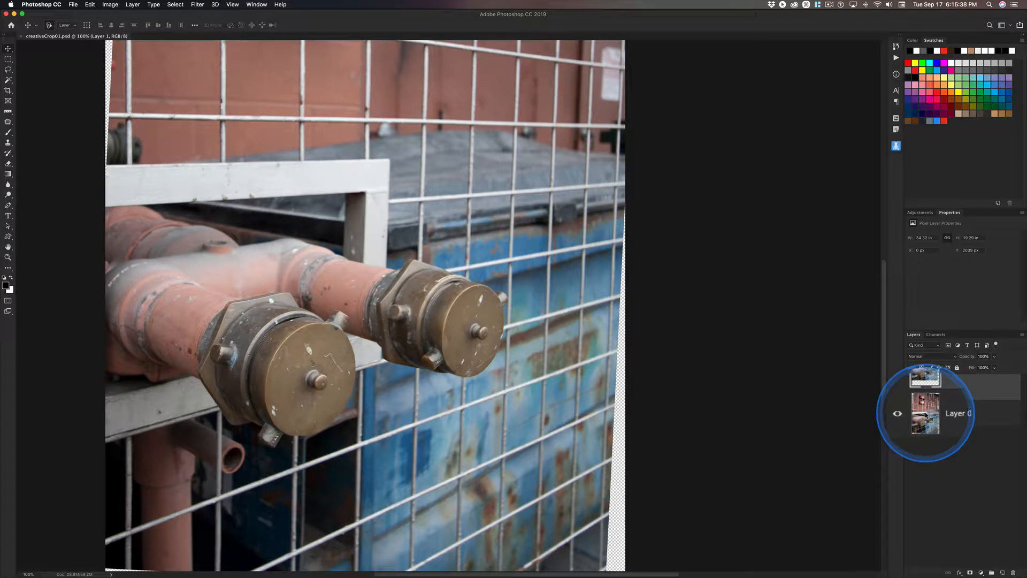
# - Hide Layer 0 and trim the canvas on all four sides based on transparent pixels
pyautogui.click(911, 413)
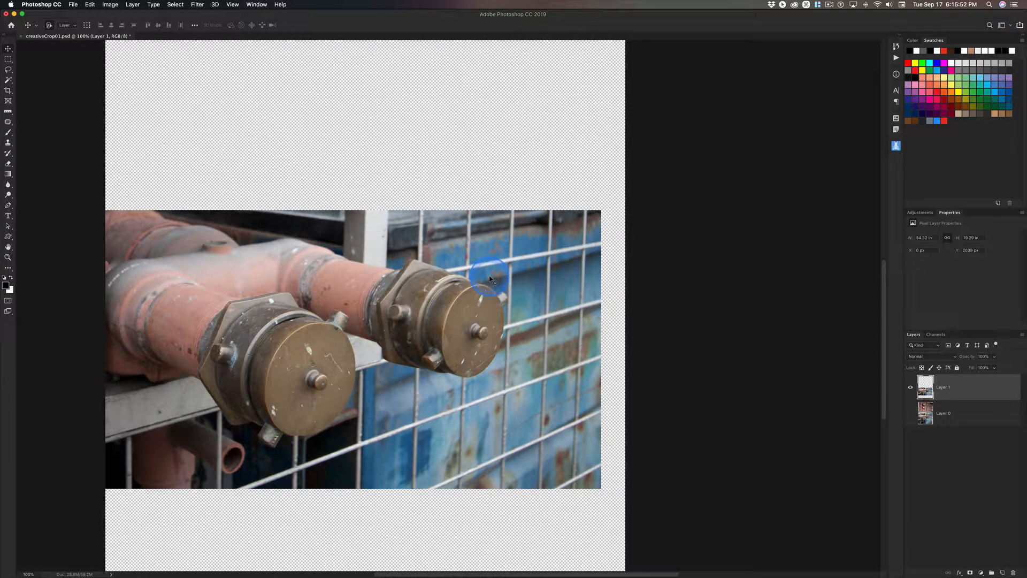
pyautogui.press('ctrl+alt+super+t')
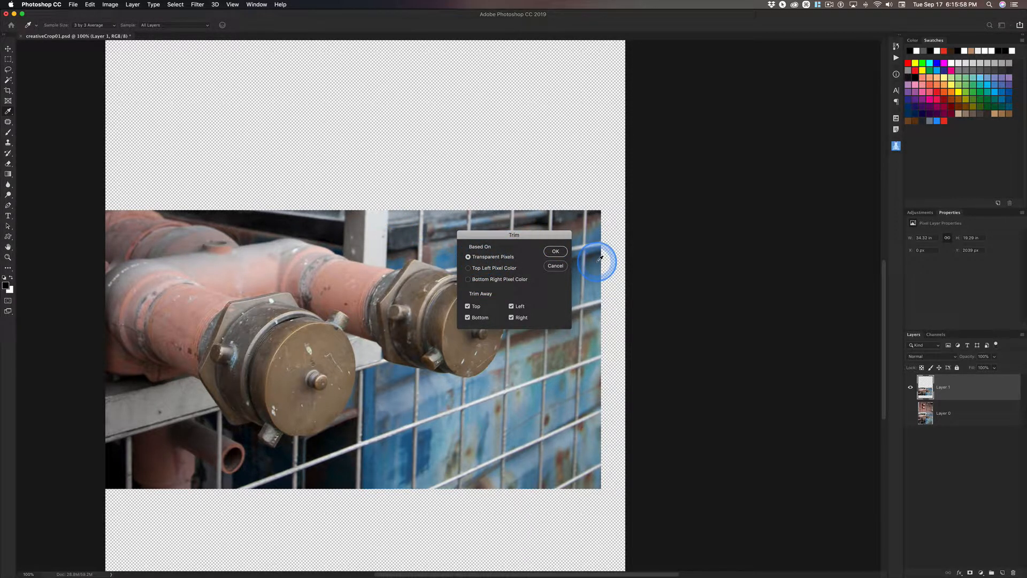
pyautogui.click(556, 266)
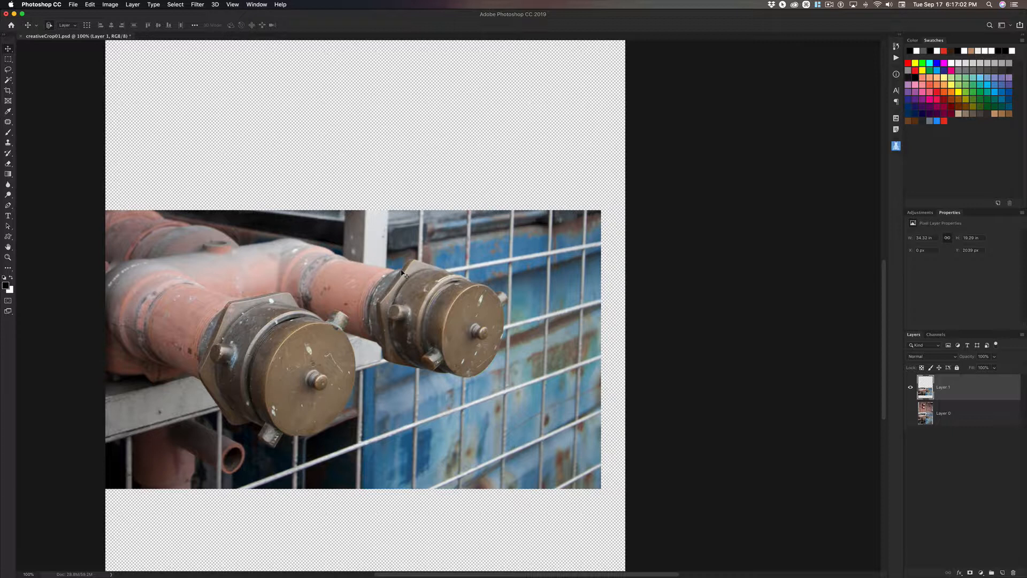
pyautogui.click(113, 5)
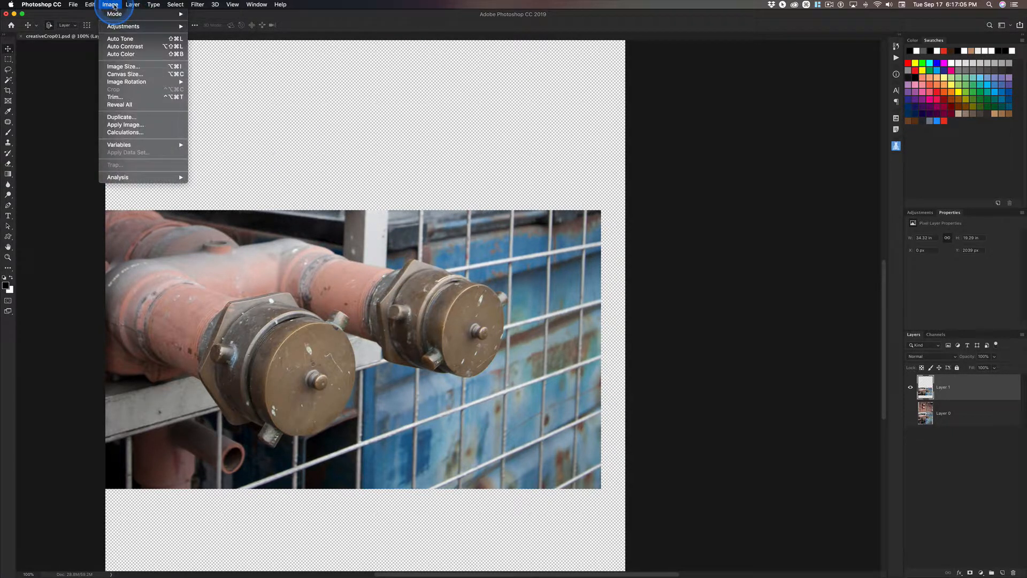
pyautogui.click(120, 98)
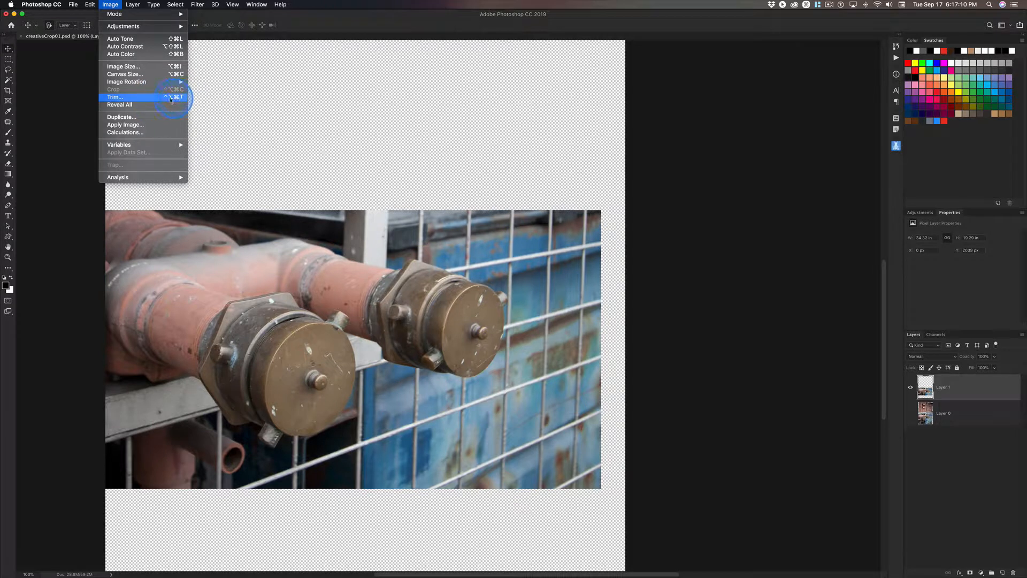
pyautogui.click(141, 98)
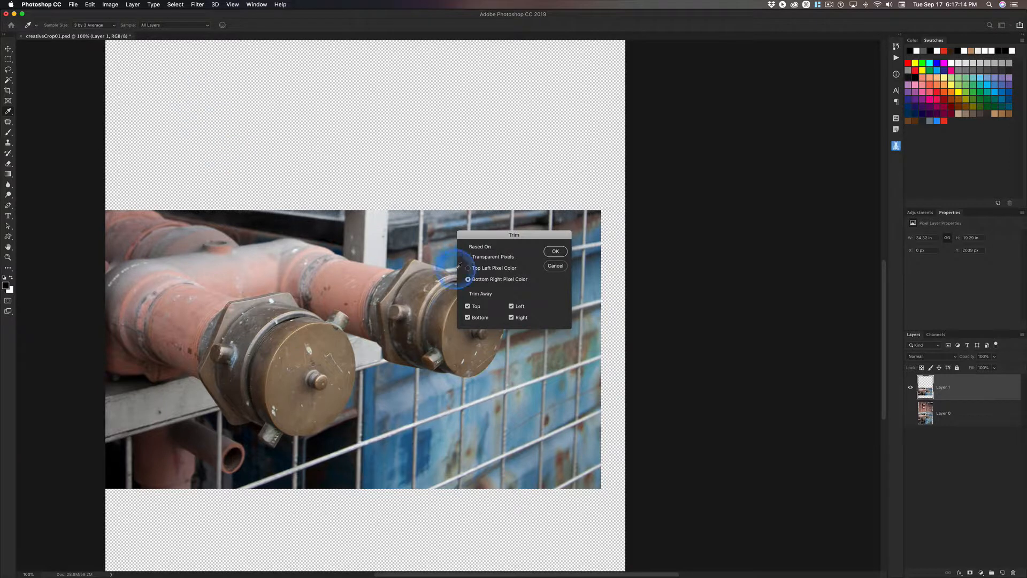
pyautogui.click(485, 258)
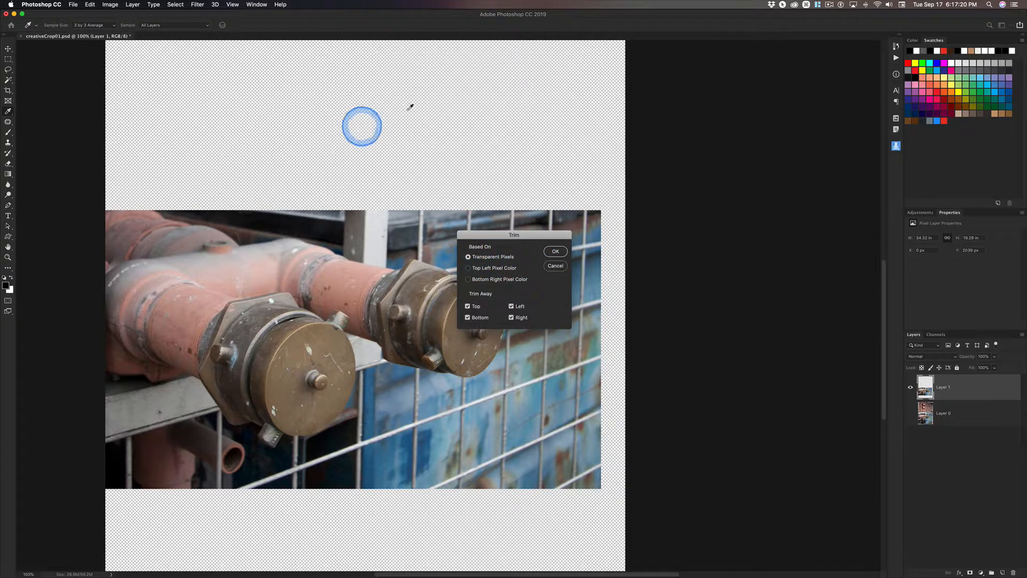
pyautogui.click(556, 252)
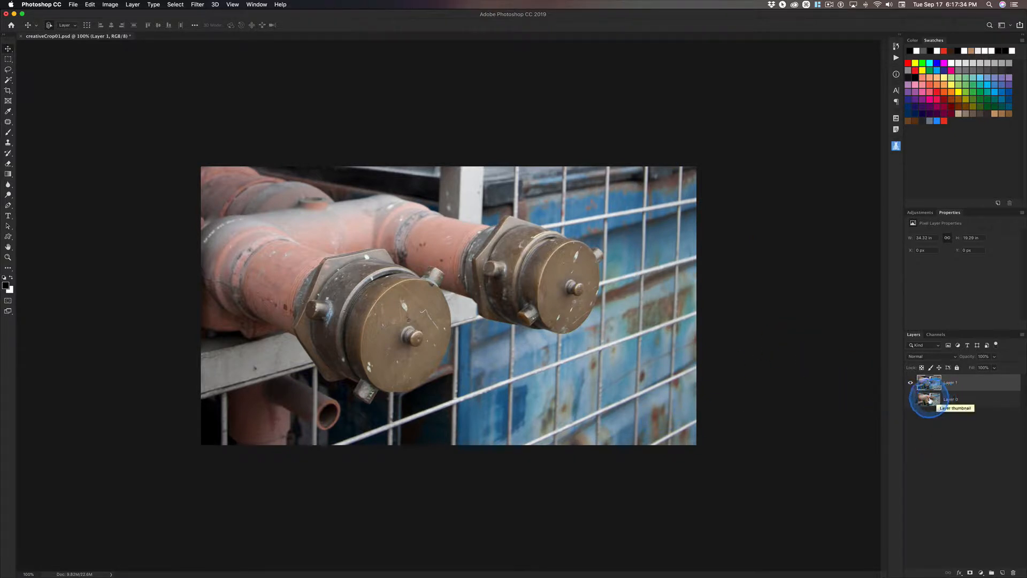
# - Make Layer 0 visible and try merging Layer 1 down into it, undoing the merge
pyautogui.click(911, 399)
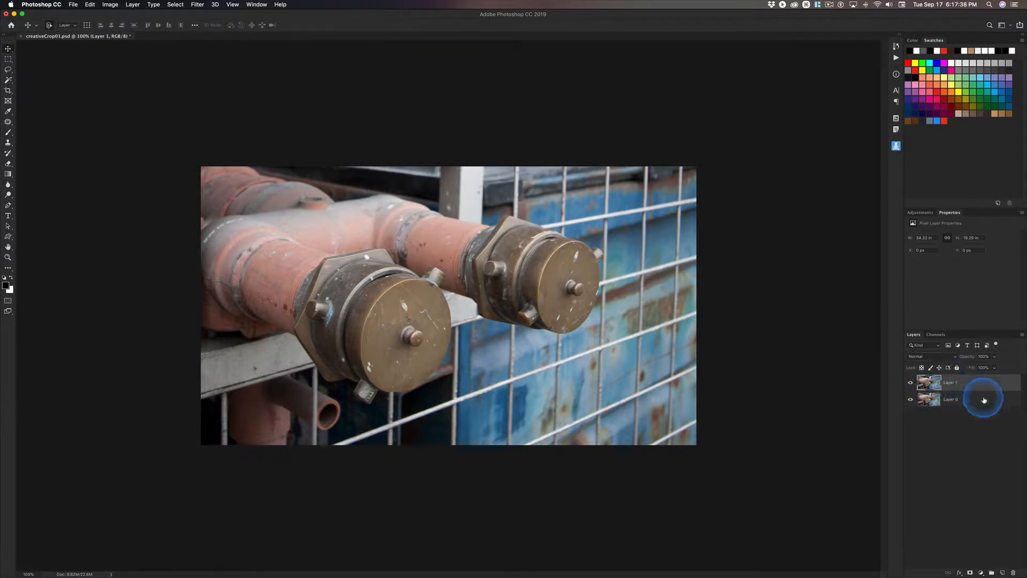
pyautogui.press('super+e')
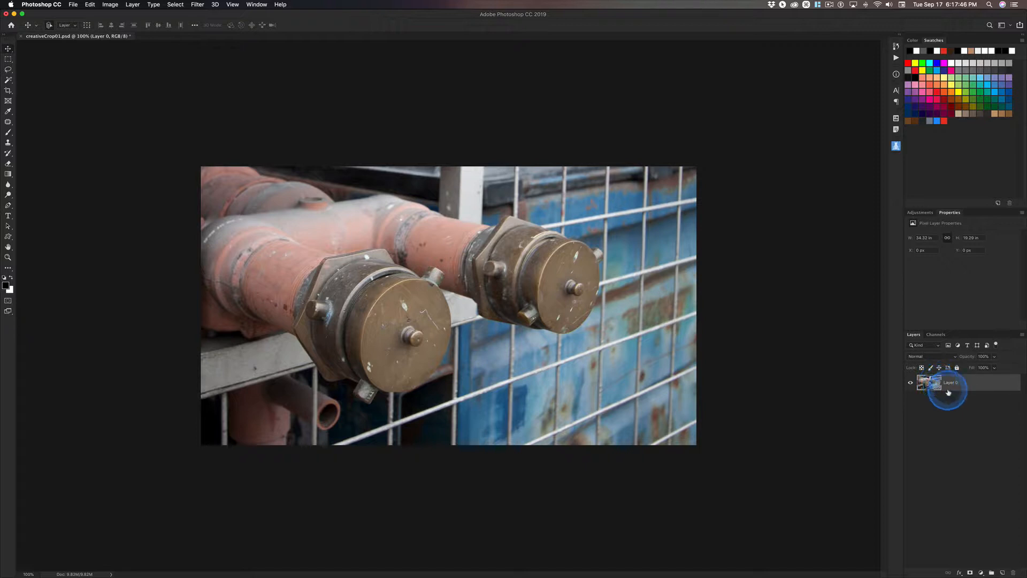
pyautogui.press('super')
pyautogui.press('super+z')
# - Delete Layer 0 and undo the deletion
pyautogui.click(963, 401)
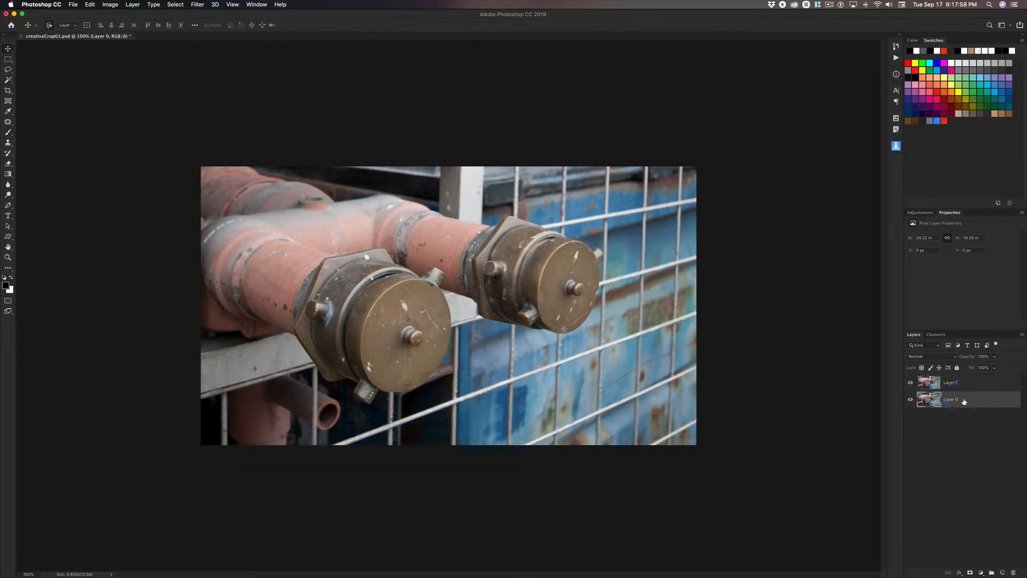
pyautogui.press('Delete')
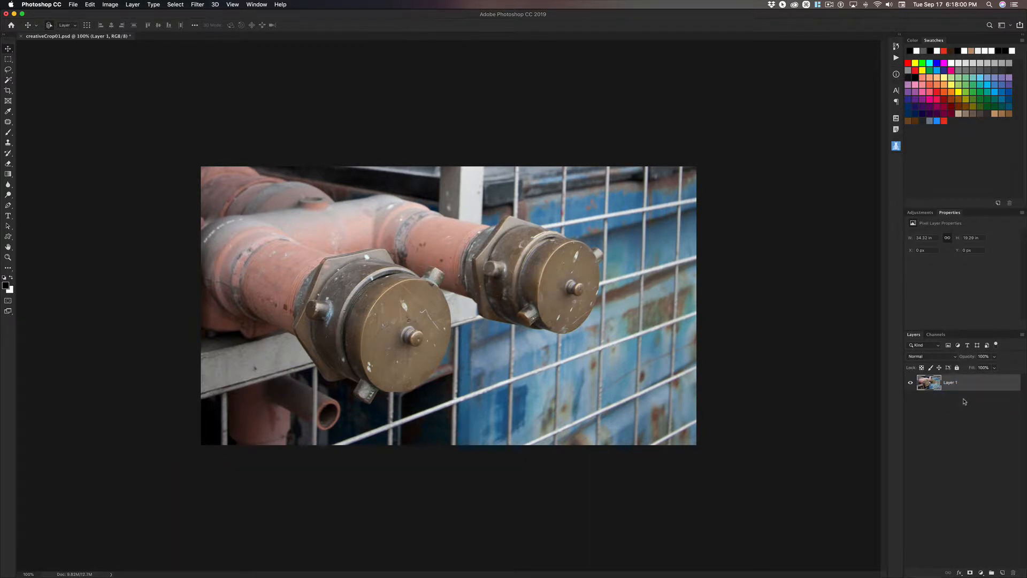
pyautogui.press('super+z')
# - Try the Merge Down command on Layer 1 and undo the merge
pyautogui.click(964, 401)
pyautogui.click(966, 382)
pyautogui.click(978, 384)
pyautogui.rightClick(978, 383)
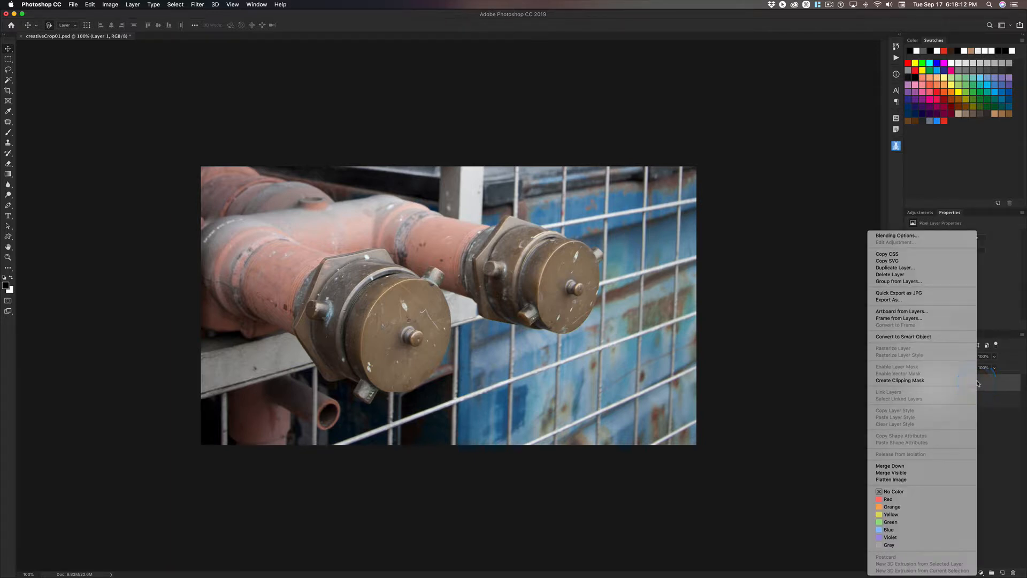
pyautogui.click(900, 467)
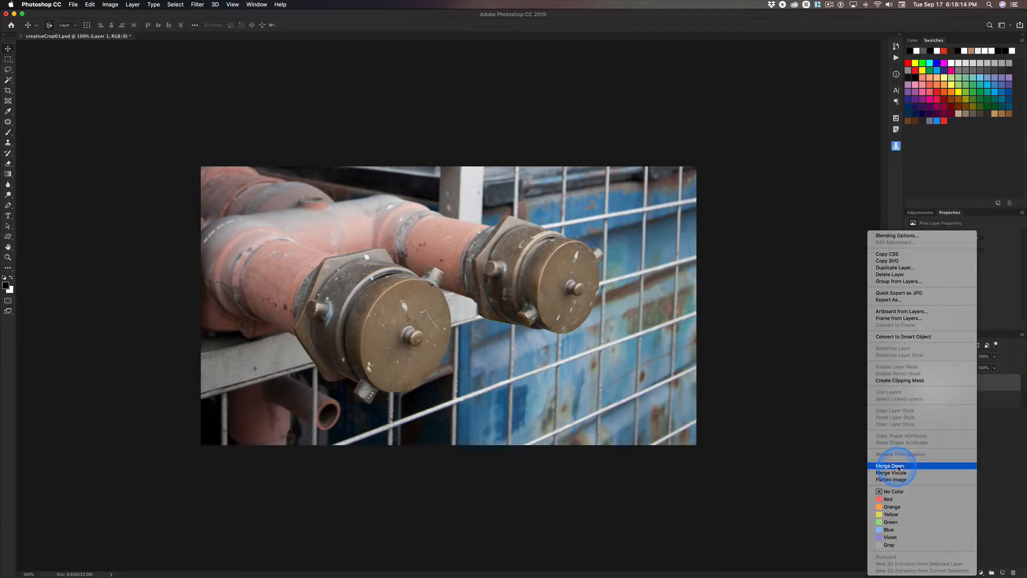
pyautogui.click(959, 468)
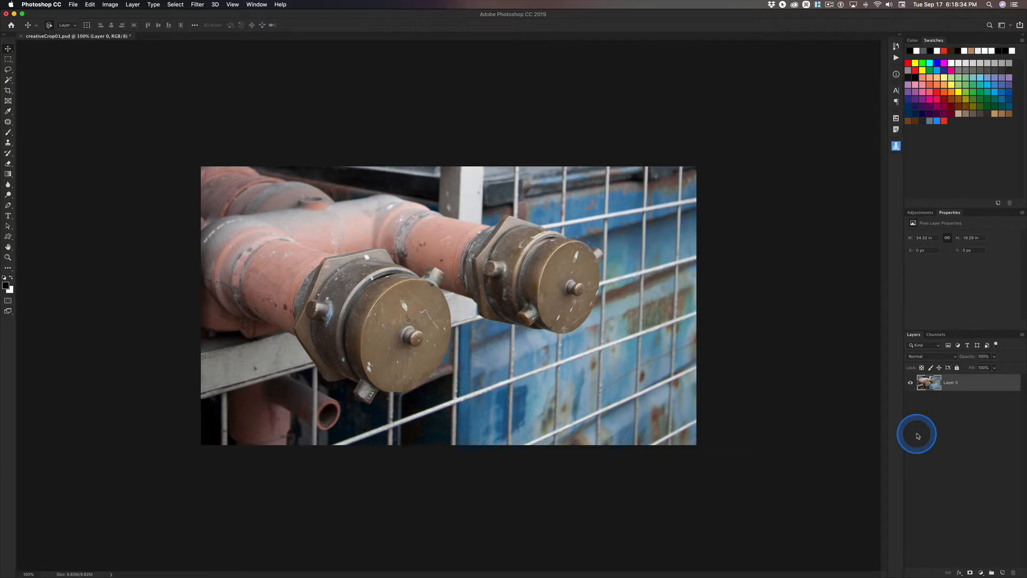
pyautogui.press('super+z')
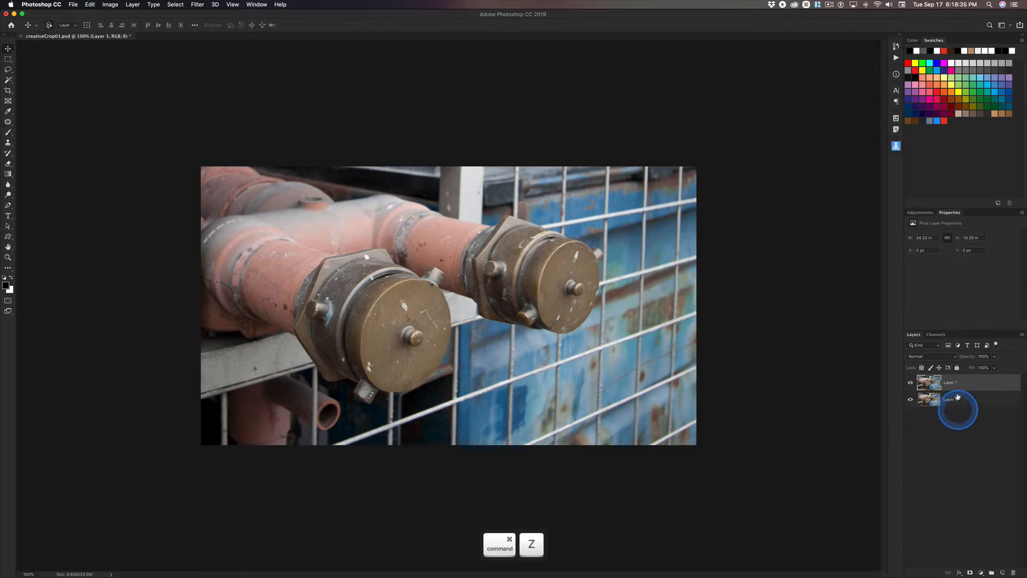
# - Hide Layer 1 and paint a large soft black stroke across the pipe caps on Layer 0 with the Brush at 100% opacity
pyautogui.click(911, 383)
pyautogui.click(938, 400)
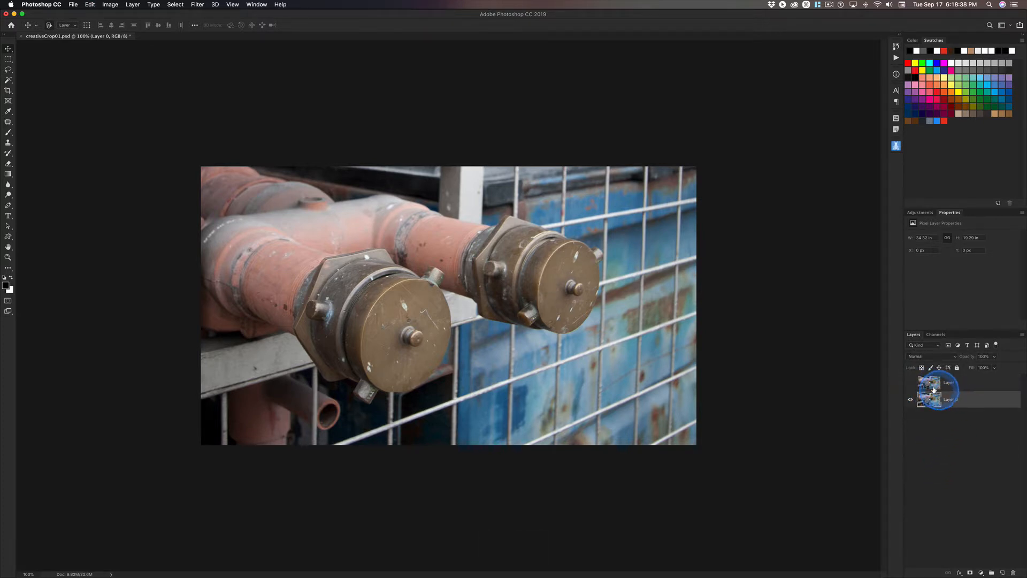
pyautogui.click(8, 133)
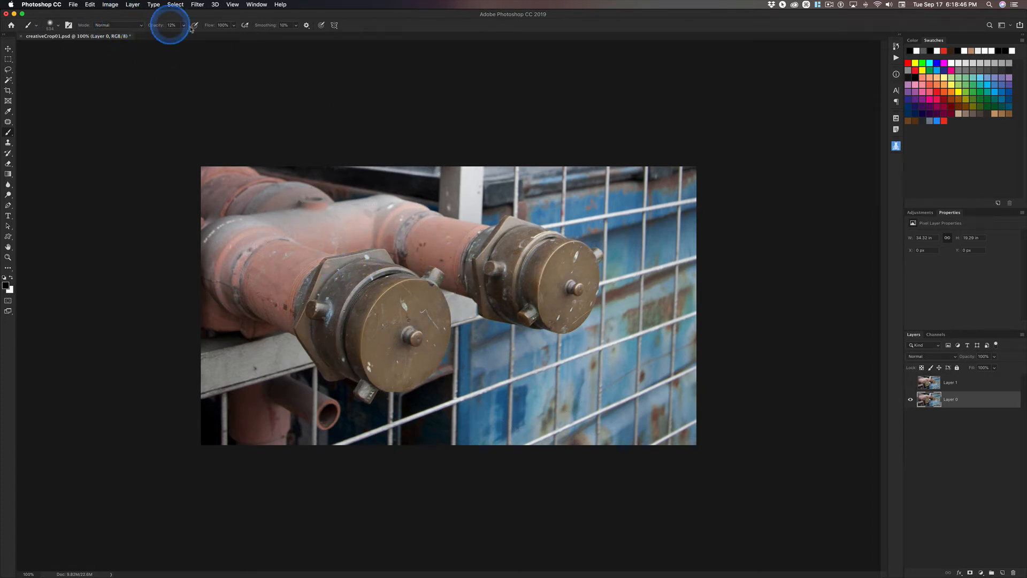
pyautogui.moveTo(152, 27); pyautogui.dragTo(395, 56)
pyautogui.moveTo(313, 243)
pyautogui.mouseDown()
pyautogui.moveTo(323, 312)
pyautogui.moveTo(412, 317)
pyautogui.moveTo(469, 264)
pyautogui.moveTo(450, 269)
pyautogui.moveTo(471, 268)
pyautogui.mouseUp()
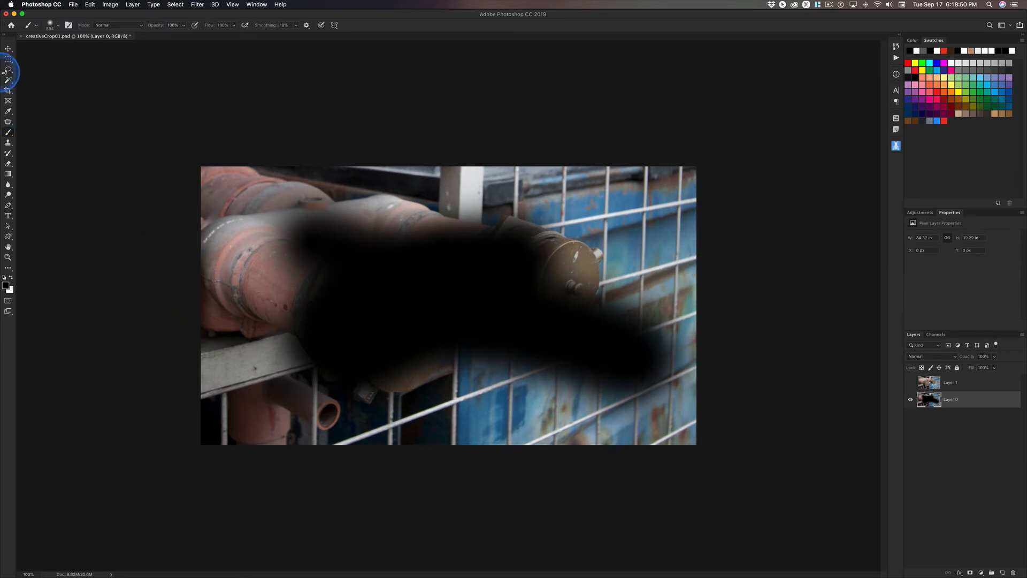
pyautogui.click(8, 48)
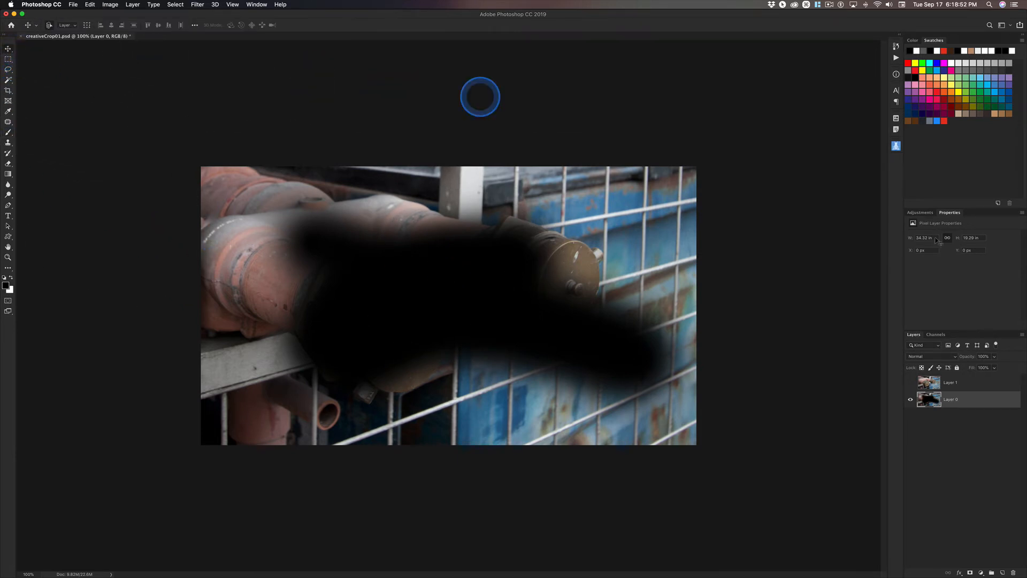
# - Make Layer 1 visible and merge it down into the painted Layer 0
pyautogui.click(968, 383)
pyautogui.press('super+e')
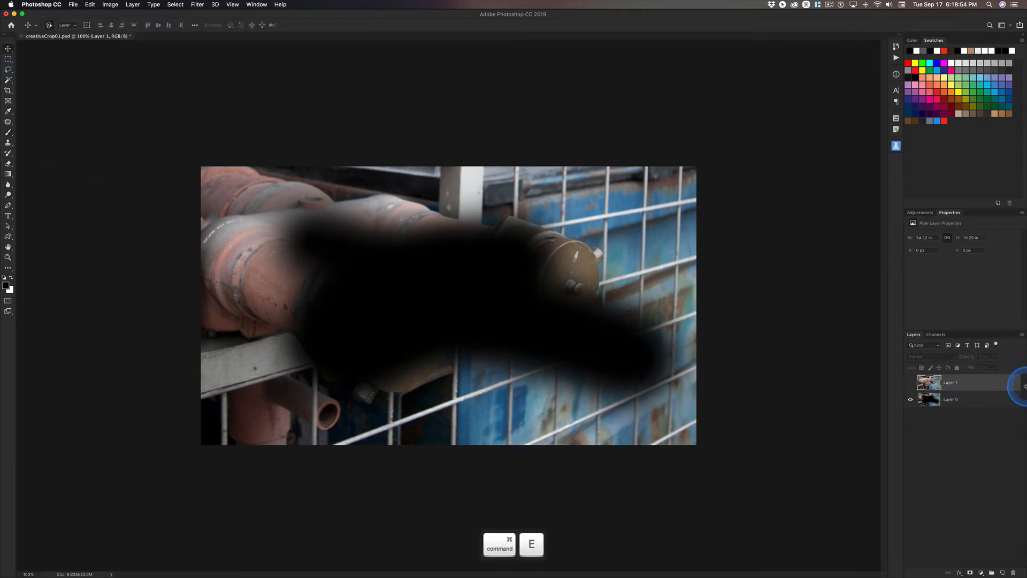
pyautogui.click(912, 383)
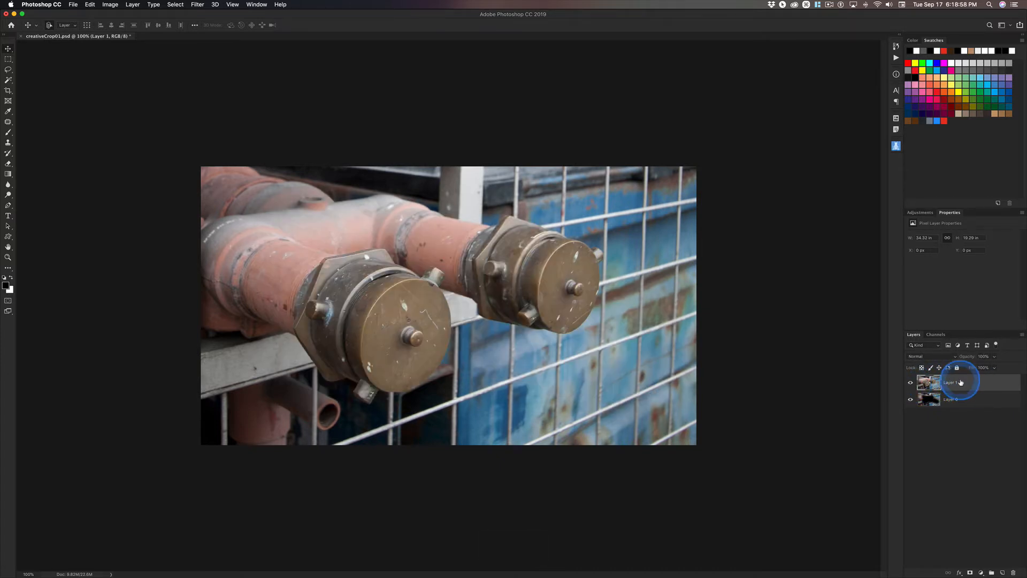
pyautogui.press('super+e')
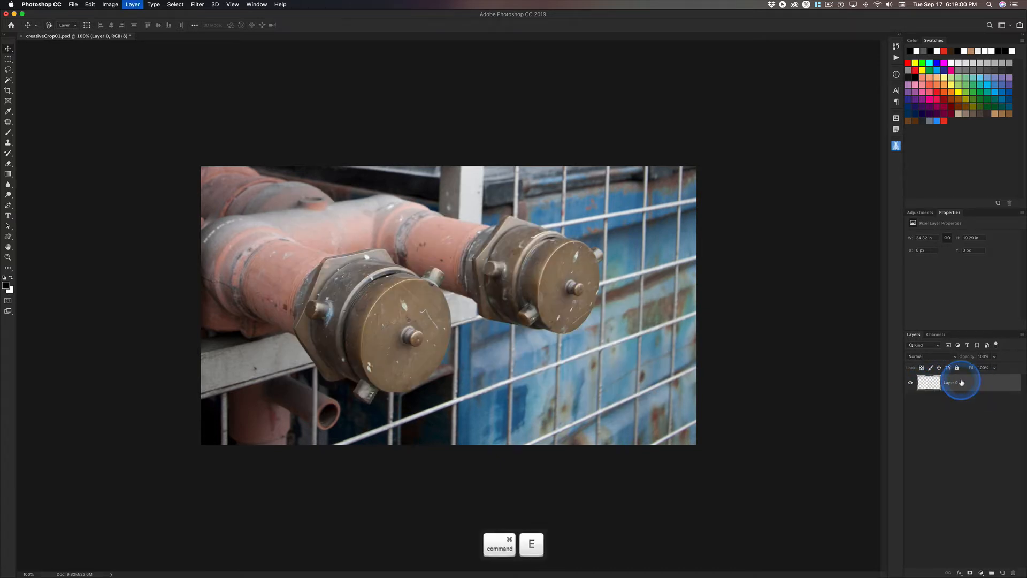